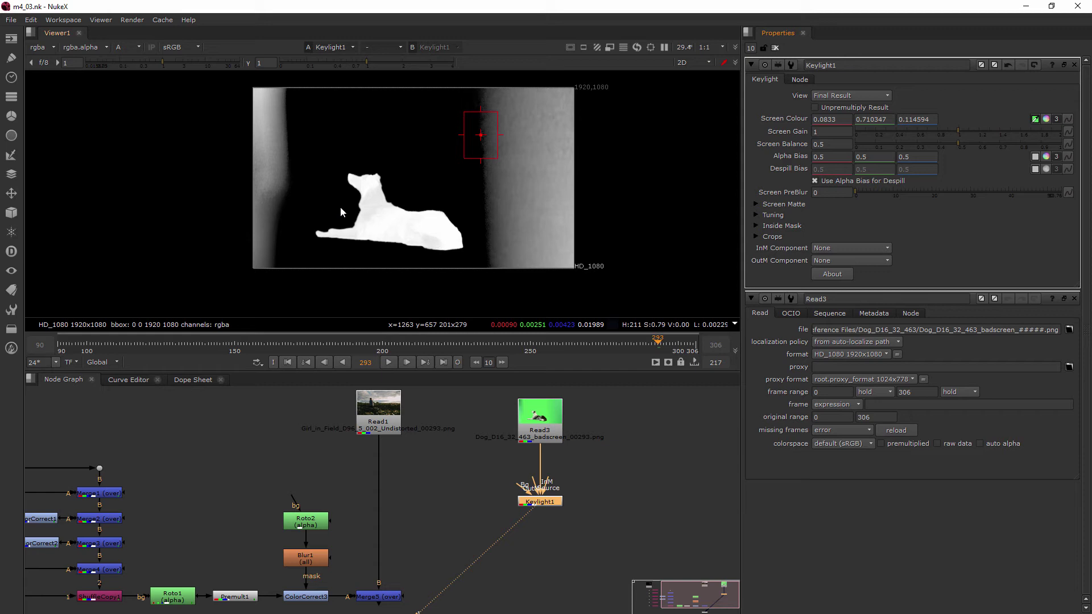
- Insert a Roto node (Roto3) between Read3 and Keylight1 in the node graph
left_click_drag(546, 501, 547, 528)
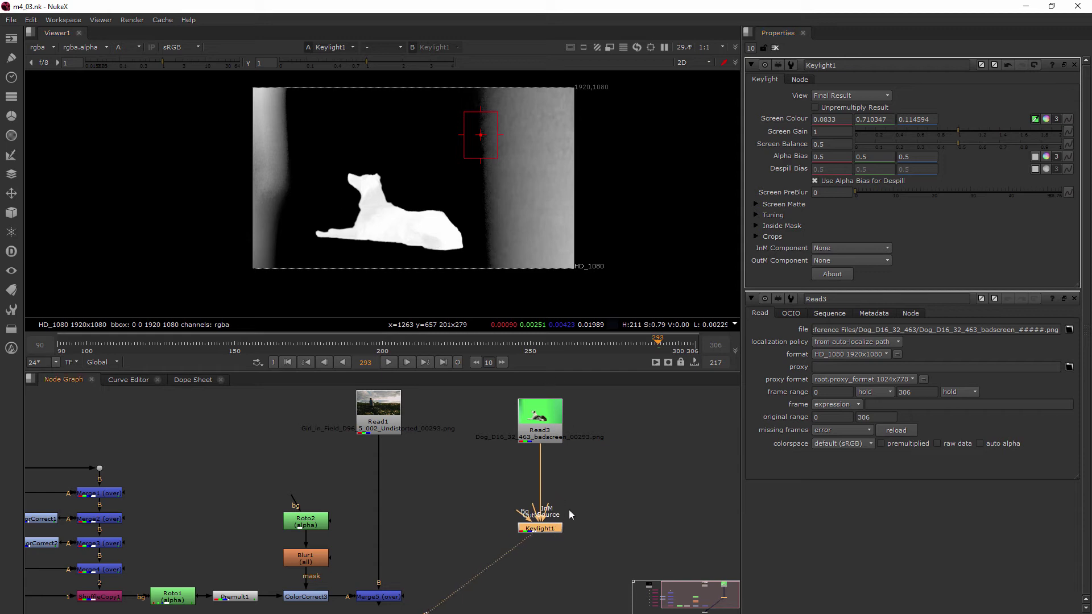
left_click(586, 478)
key("Tab")
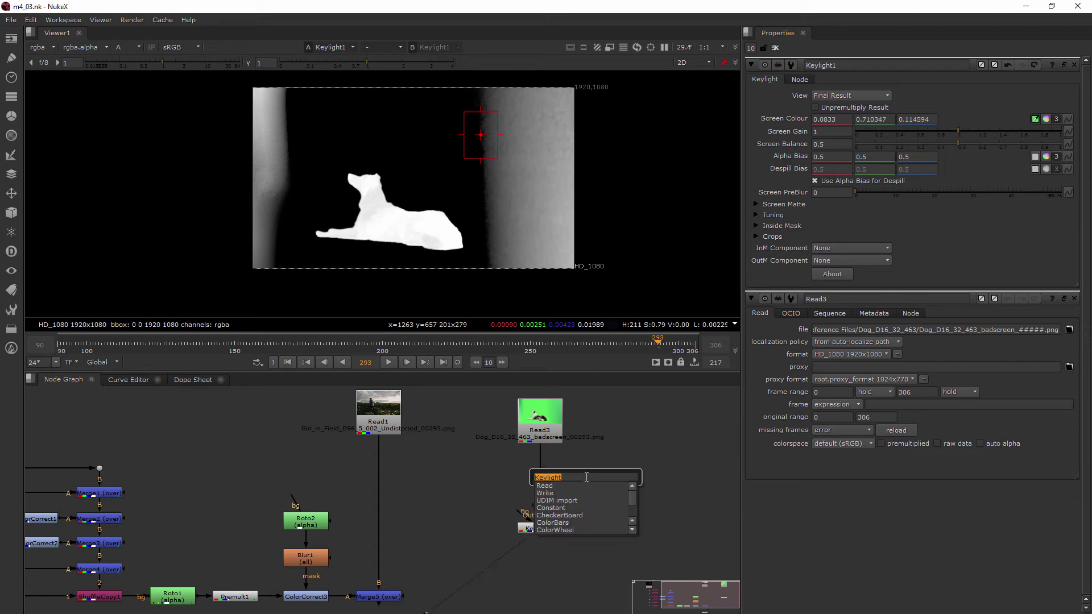
type("ro")
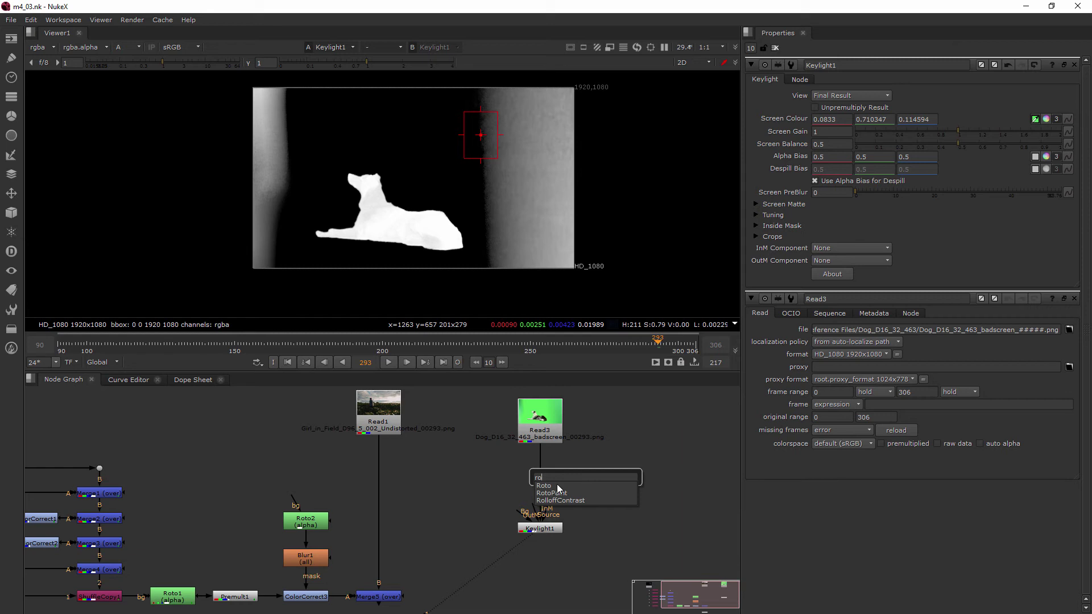
left_click(549, 485)
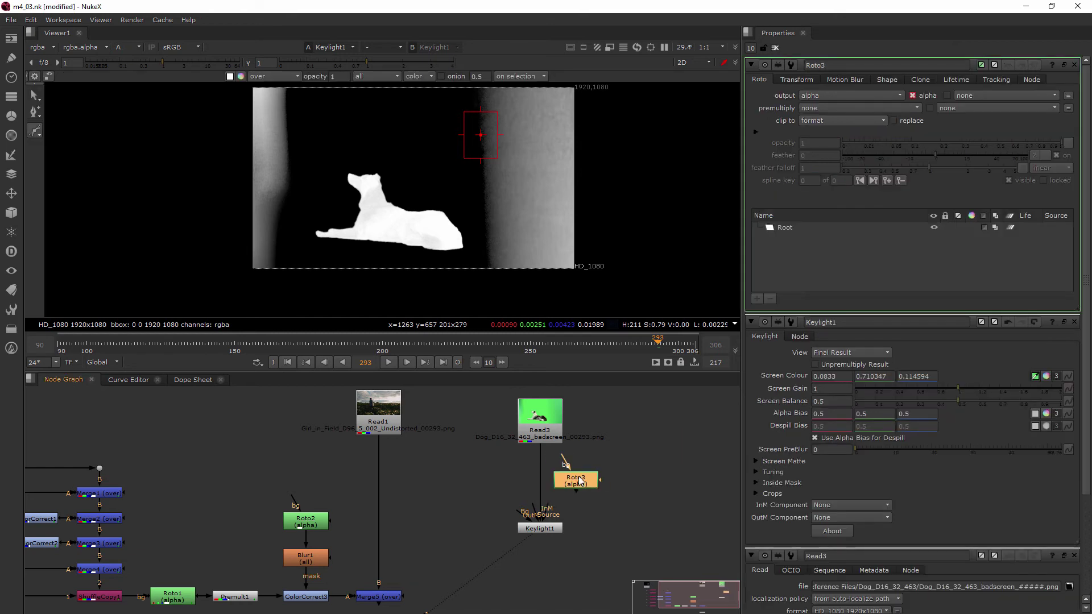
left_click_drag(606, 478, 551, 480)
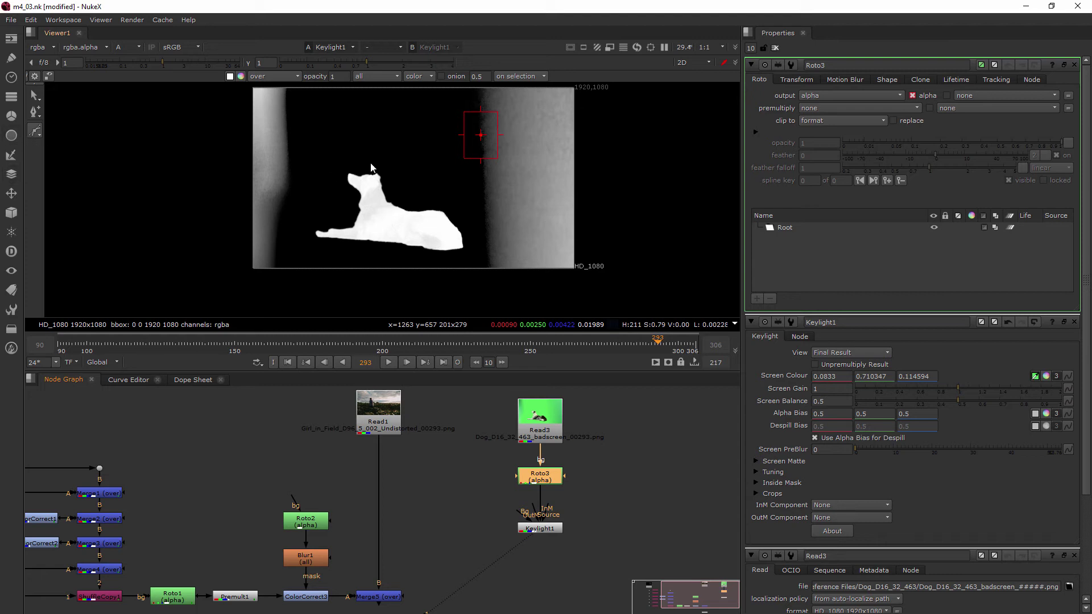
- Draw a closed Bezier garbage shape around the dog, with one smooth point on the right side
left_click(394, 164)
left_click(332, 171)
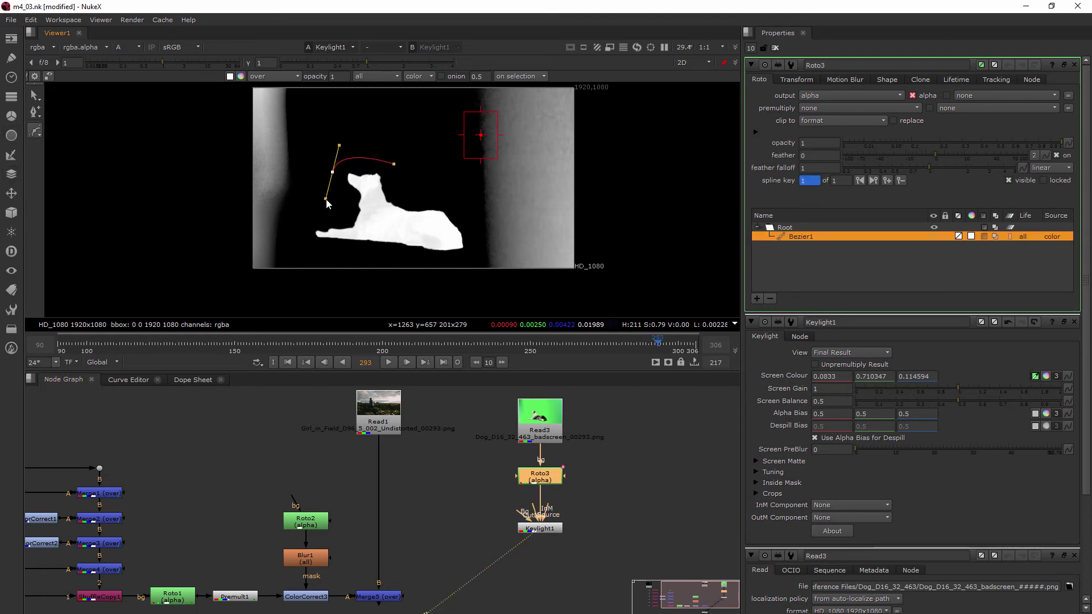
left_click(310, 213)
left_click(313, 245)
left_click(425, 258)
left_click(476, 249)
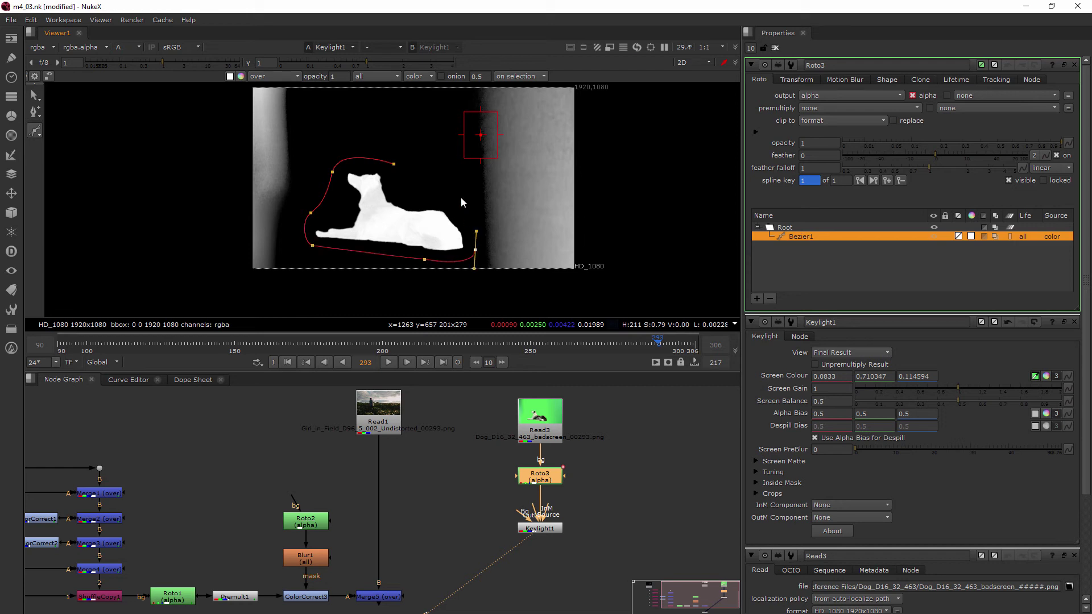
left_click_drag(466, 186, 461, 178)
left_click(395, 163)
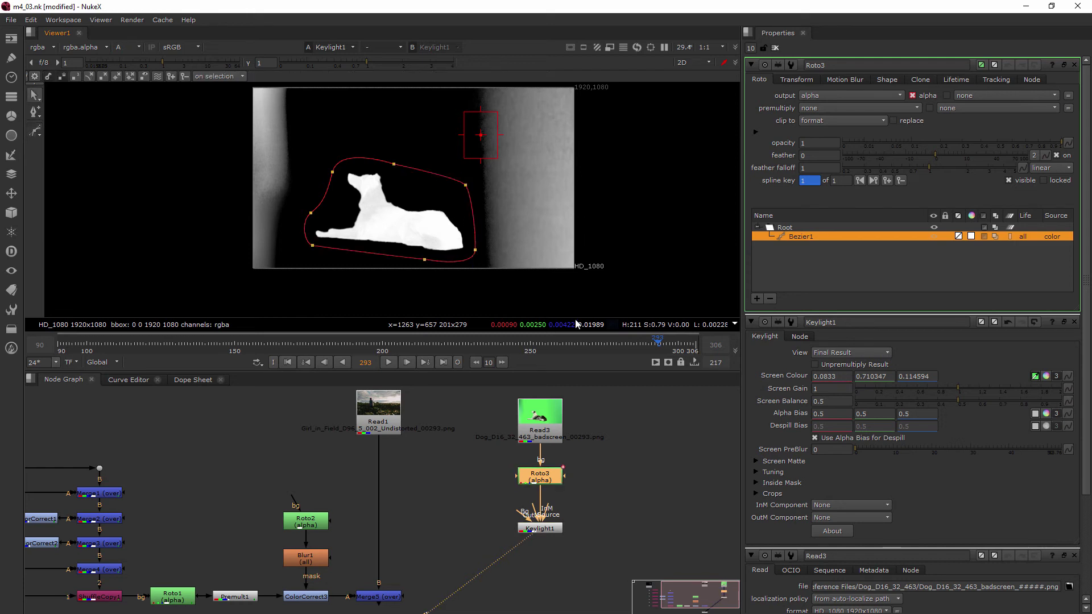
- Reshape the garbage shape's left and top-left points at frames 250 and 259
left_click(531, 346)
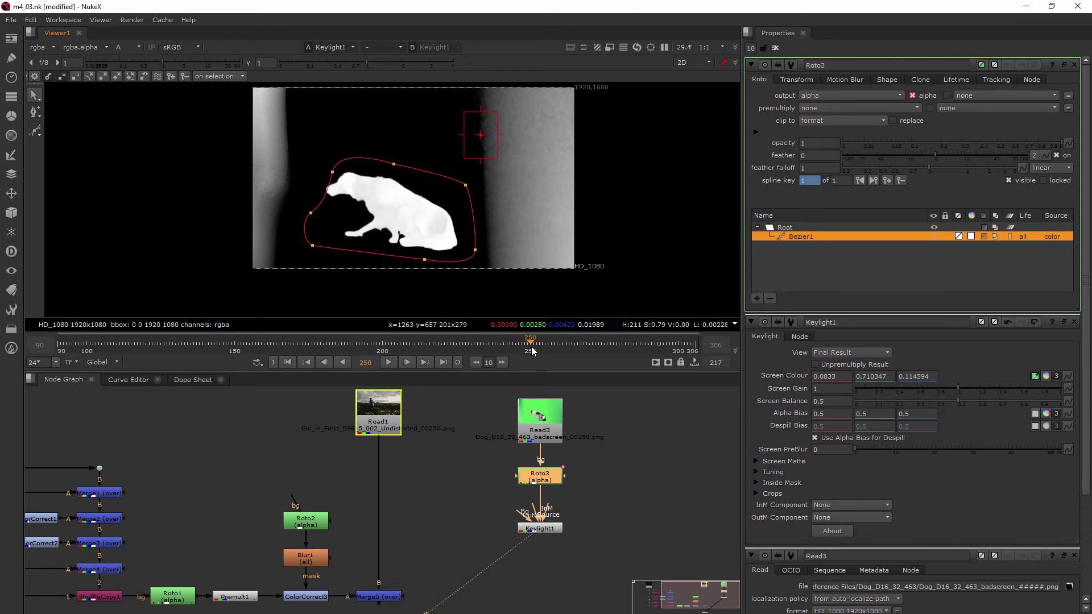
left_click_drag(317, 170, 325, 143)
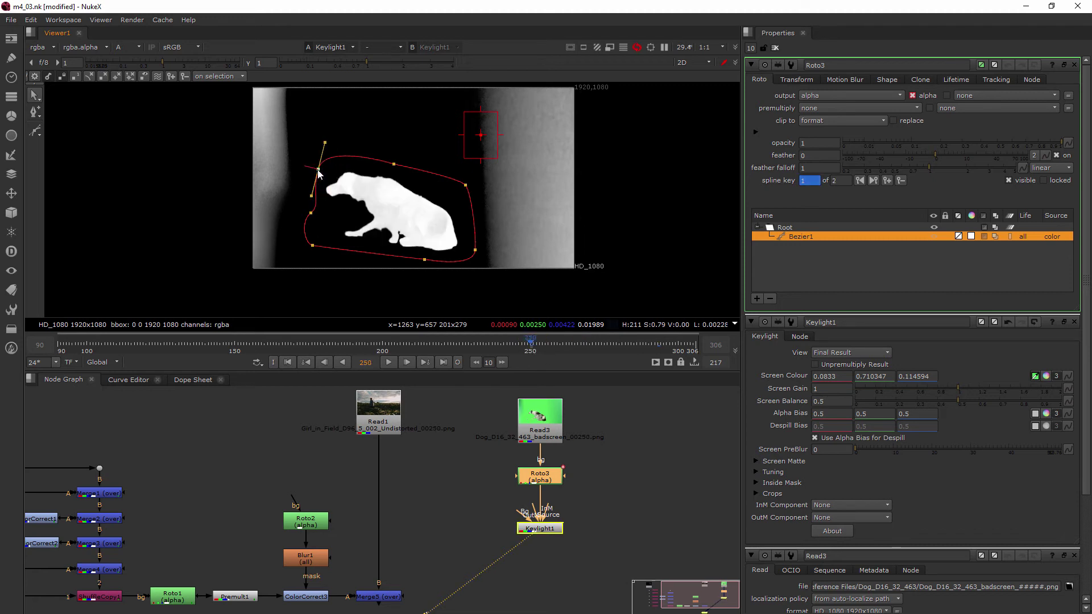
left_click_drag(541, 347, 557, 347)
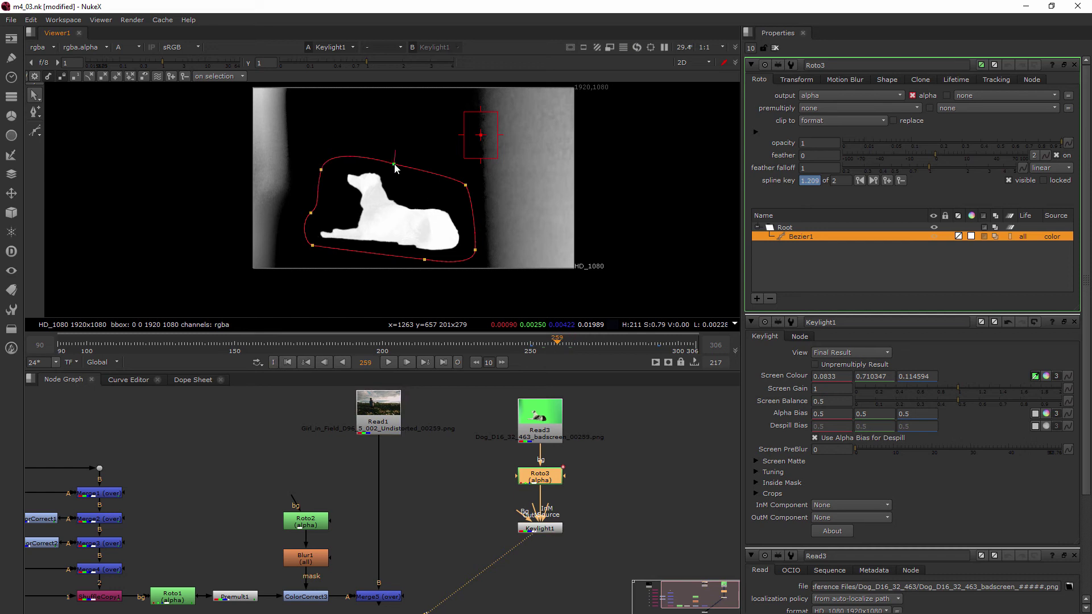
left_click_drag(327, 145, 395, 150)
- Scrub to a frame where the dog sits up and enlarge the shape over its head
left_click_drag(552, 345, 601, 345)
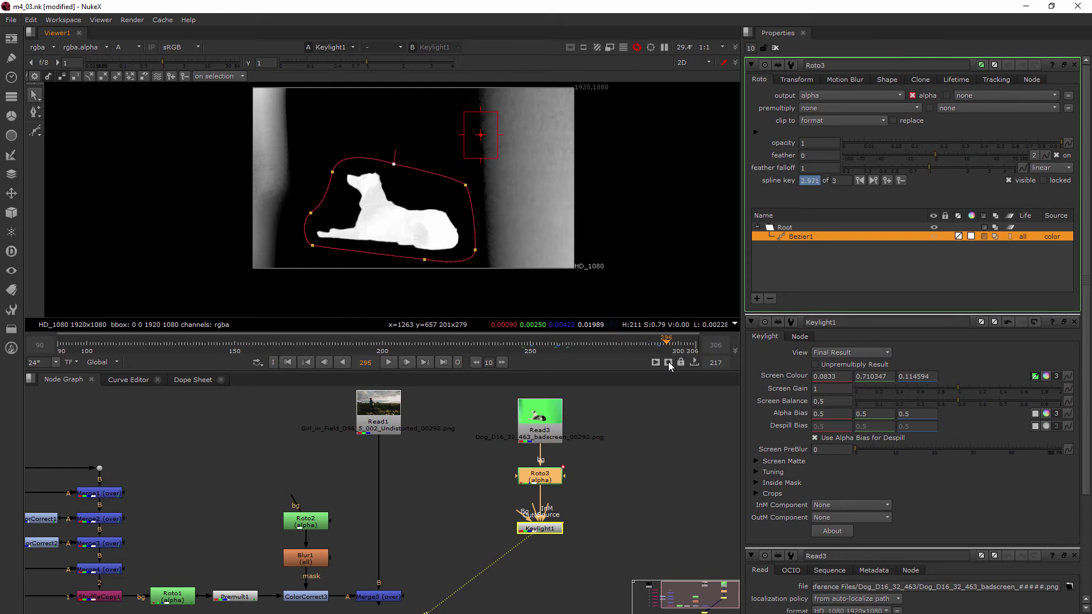
left_click_drag(601, 345, 496, 345)
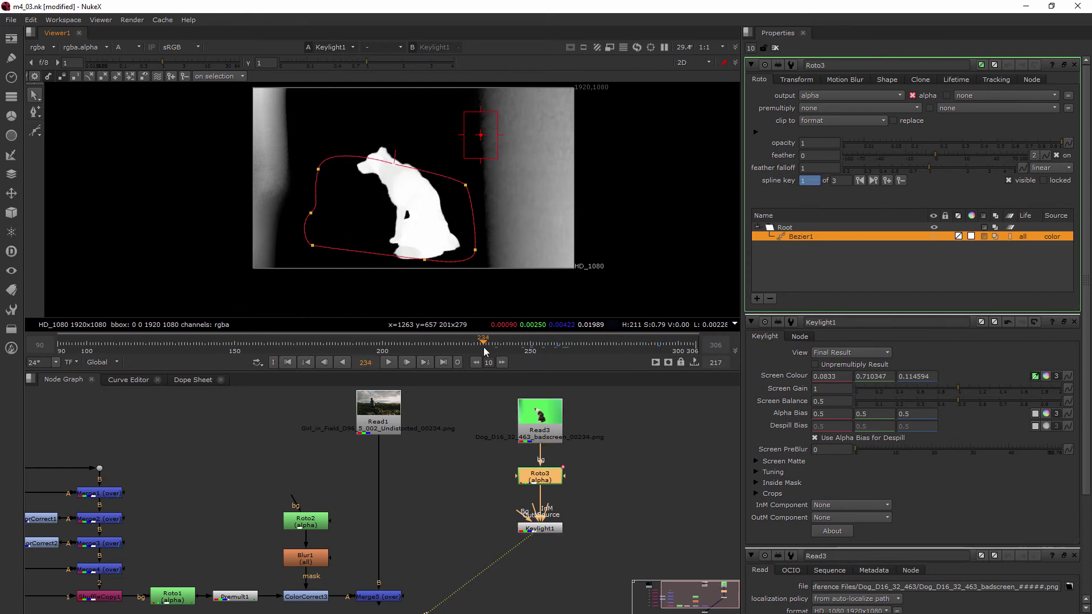
left_click_drag(496, 345, 416, 344)
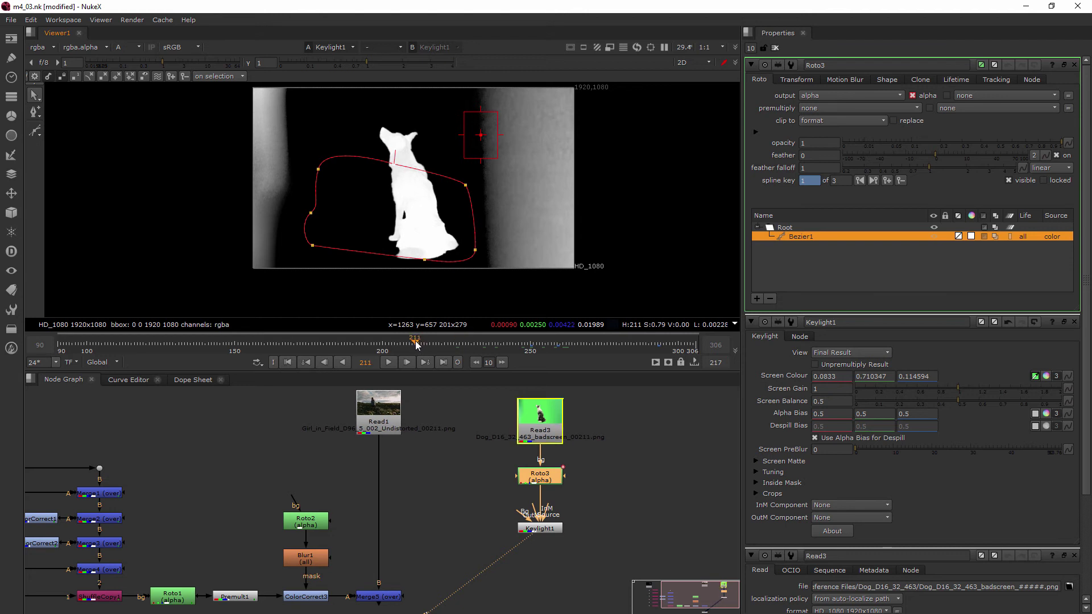
left_click_drag(393, 165, 407, 107)
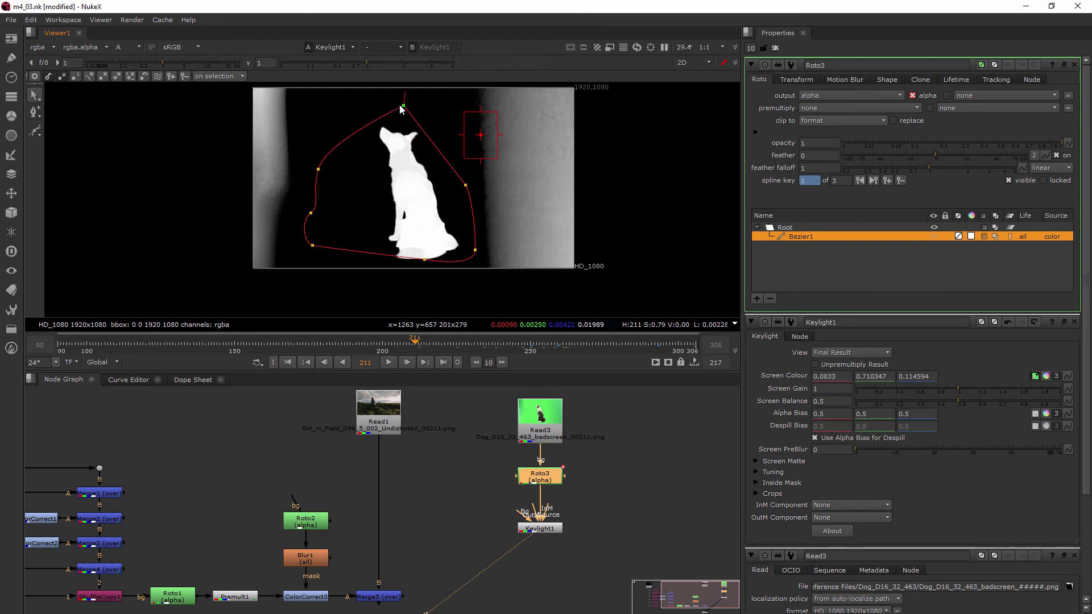
left_click_drag(317, 170, 349, 143)
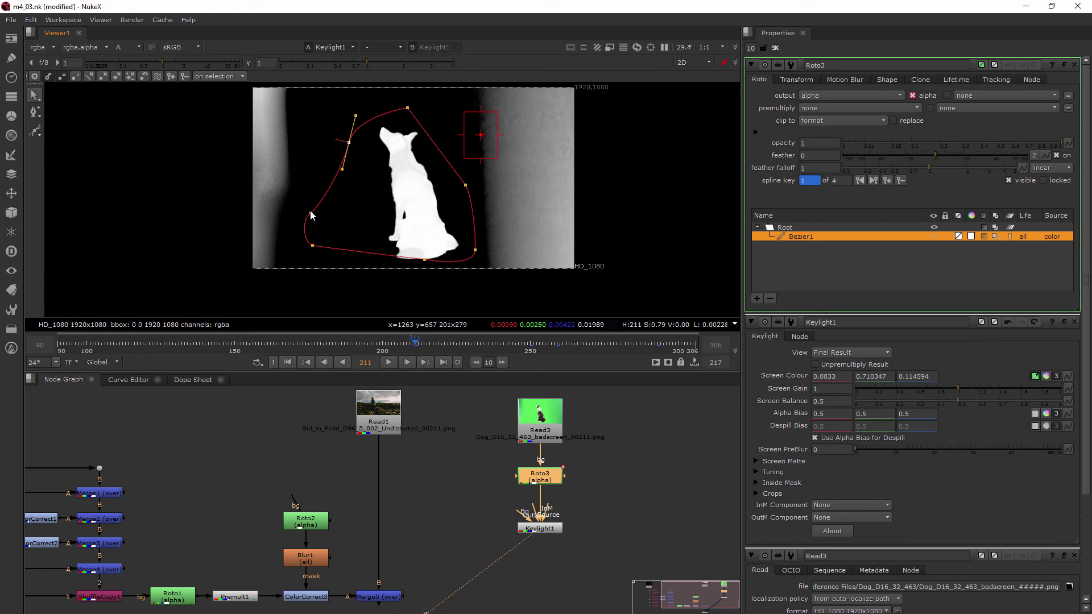
mouse_move(310, 214)
left_mouse_down()
mouse_move(341, 221)
mouse_move(367, 261)
left_mouse_up()
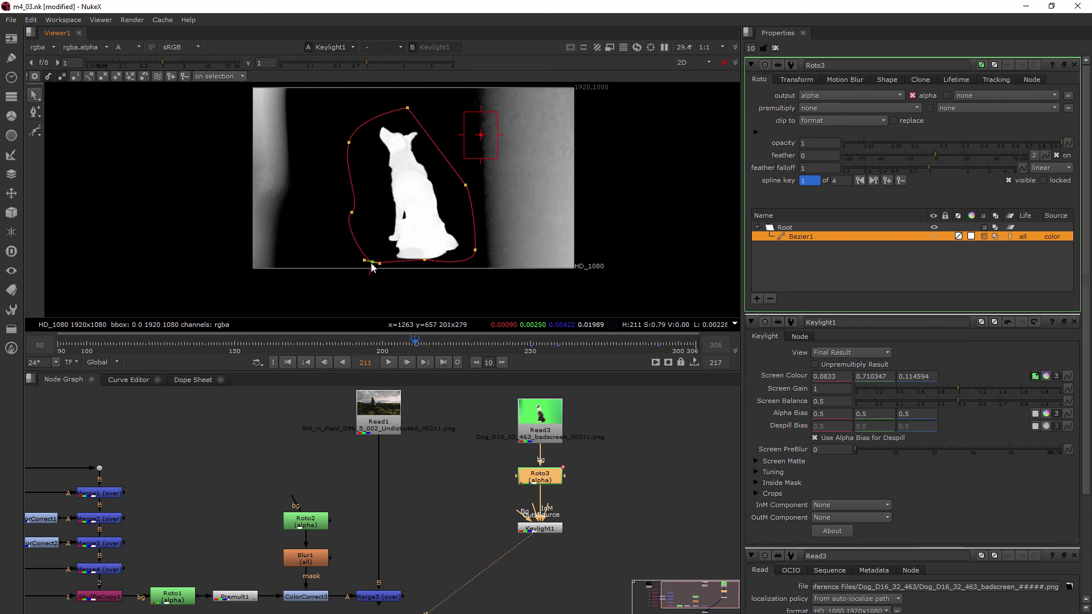
- Change the top point's corner type and lengthen its tangent to round the curve
left_click(426, 261)
left_click(36, 115)
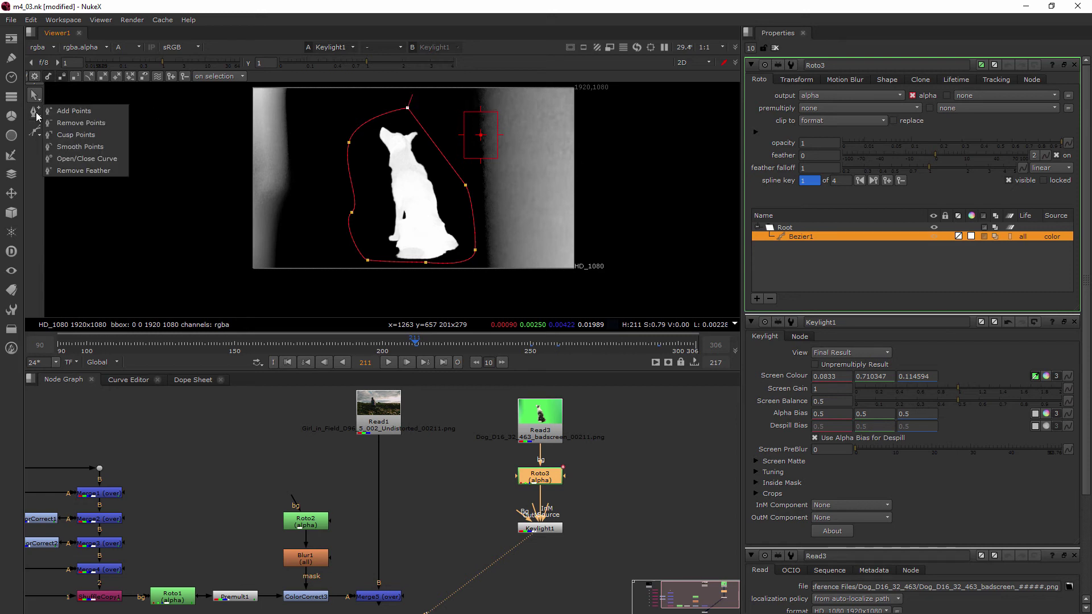
left_click(91, 148)
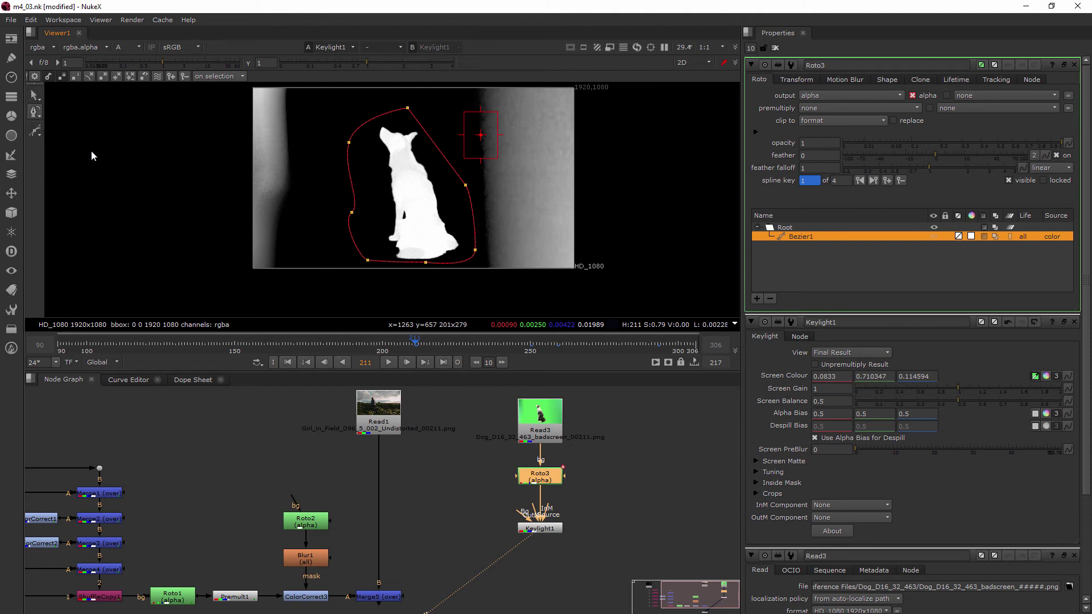
left_click(408, 109)
left_click(35, 96)
left_click(85, 93)
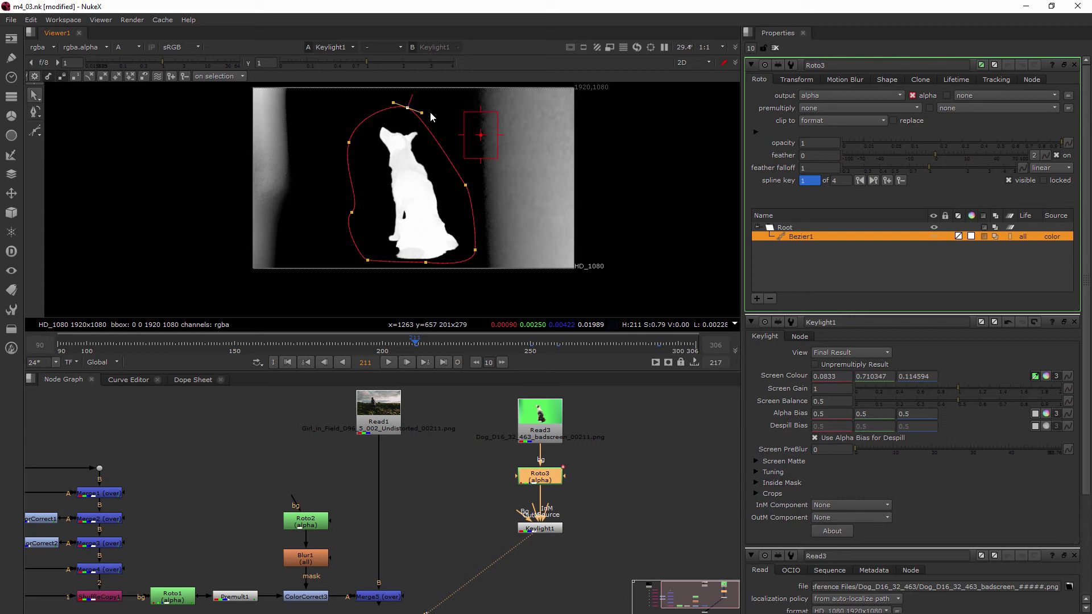
mouse_move(422, 112)
left_mouse_down()
mouse_move(444, 113)
mouse_move(380, 108)
left_mouse_up()
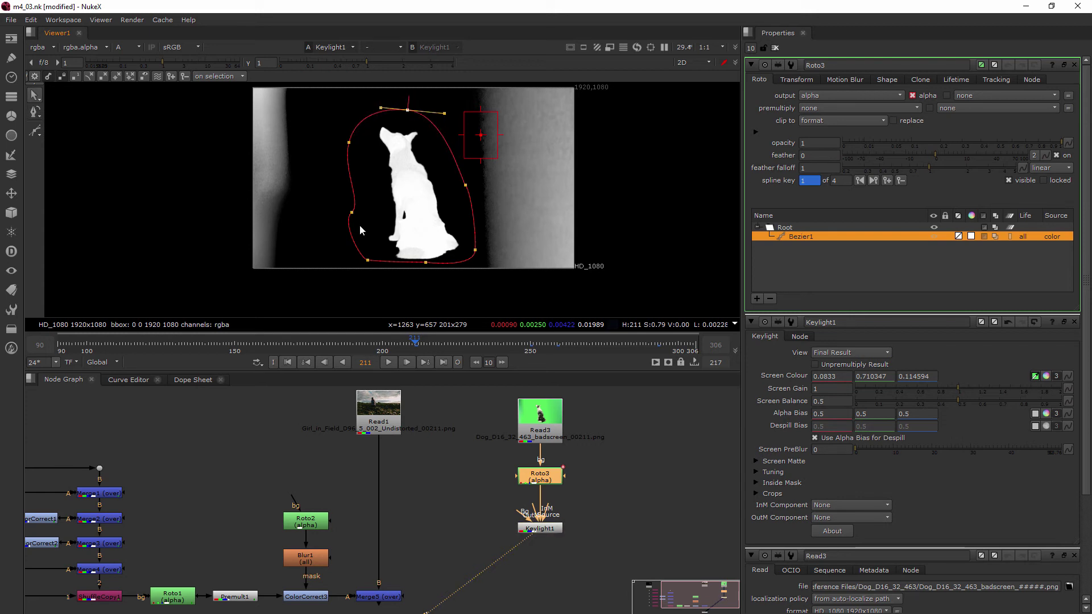
- Reshape the matte around the dog on a later frame, adding a key, then scrub to check
left_click(474, 344)
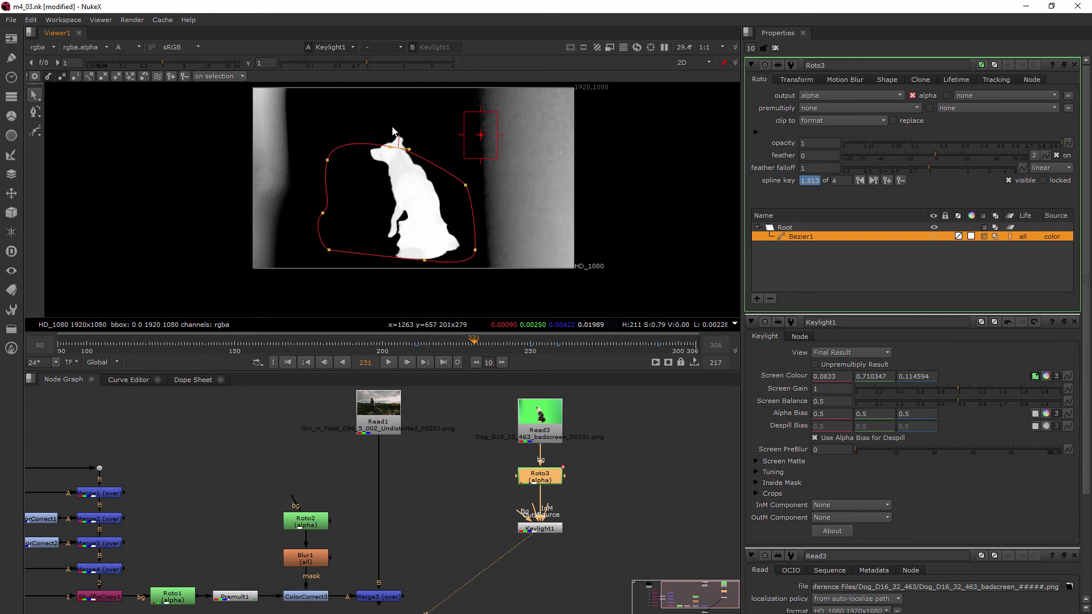
mouse_move(392, 147)
left_mouse_down()
mouse_move(401, 150)
mouse_move(402, 123)
left_mouse_up()
left_click_drag(327, 160, 350, 157)
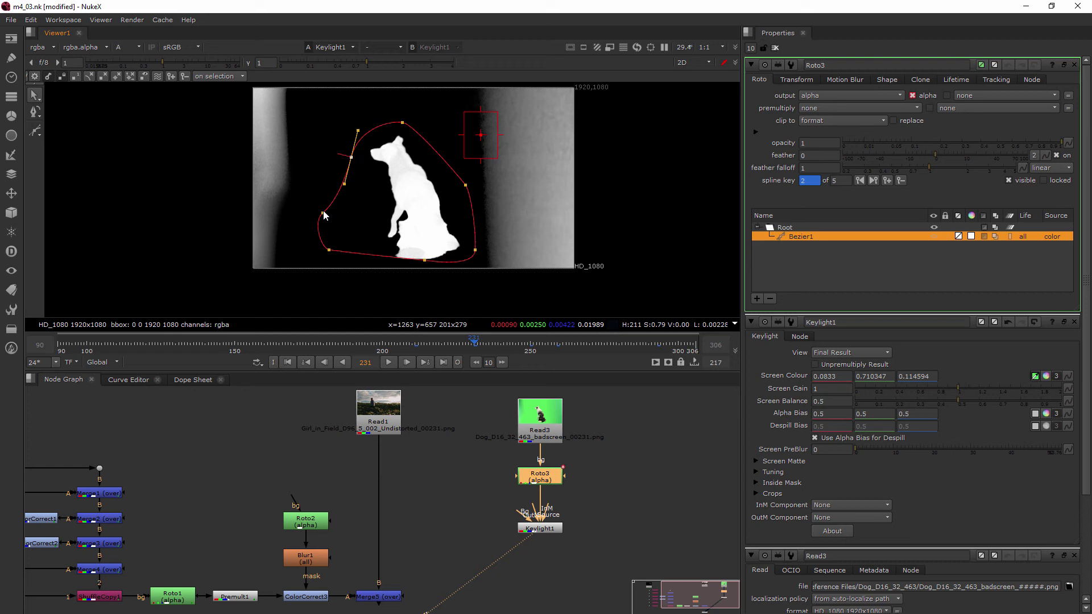
left_click_drag(323, 214, 340, 214)
left_click_drag(329, 250, 417, 270)
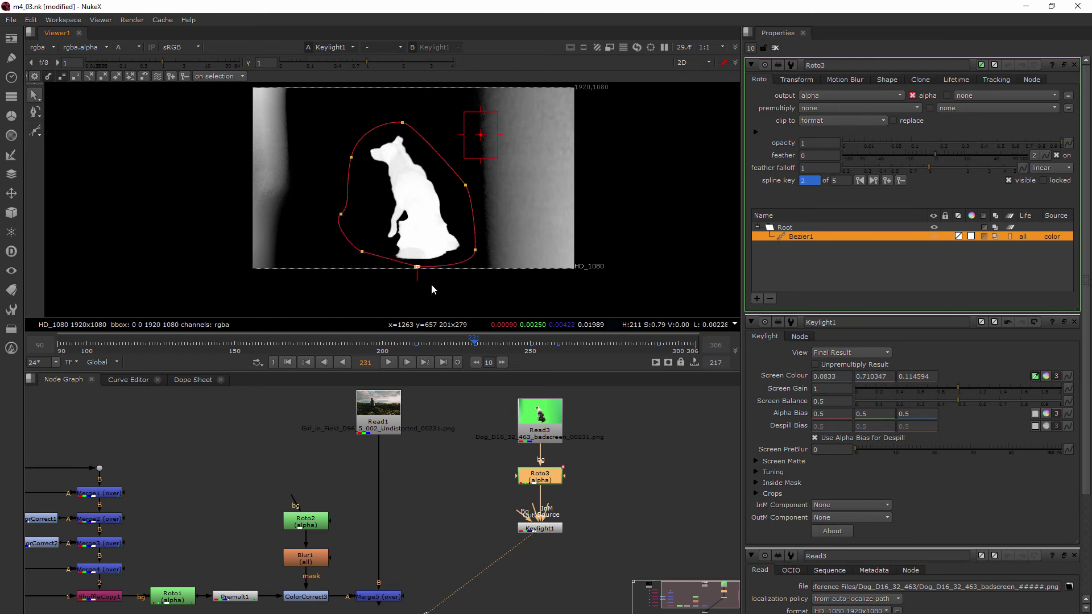
left_click(507, 344)
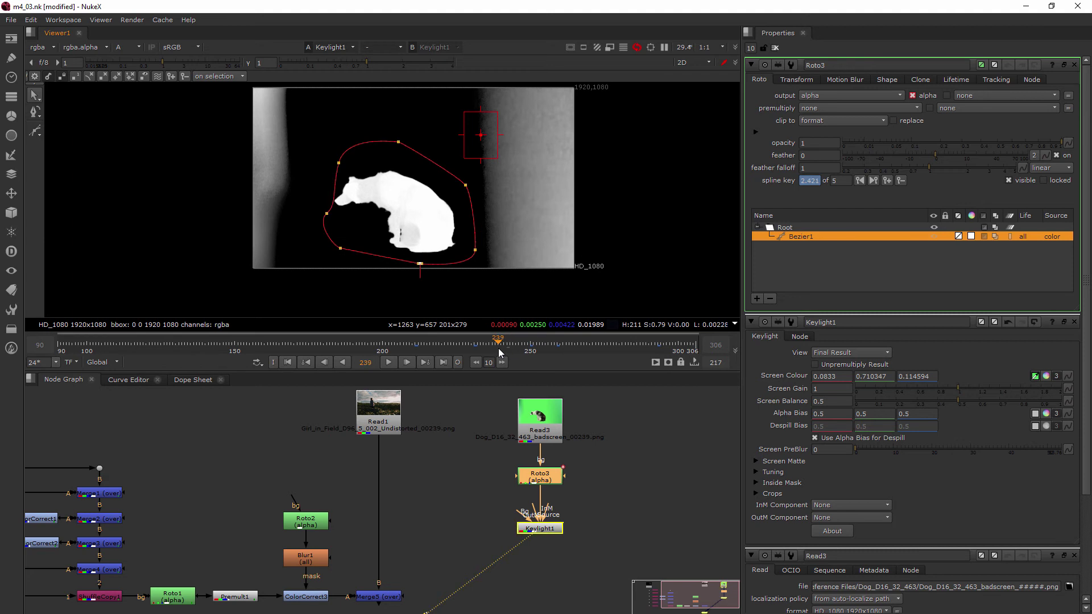
mouse_move(506, 345)
left_mouse_down()
mouse_move(77, 345)
mouse_move(704, 350)
mouse_move(480, 349)
mouse_move(529, 350)
mouse_move(539, 373)
mouse_move(617, 377)
mouse_move(689, 371)
mouse_move(377, 360)
left_mouse_up()
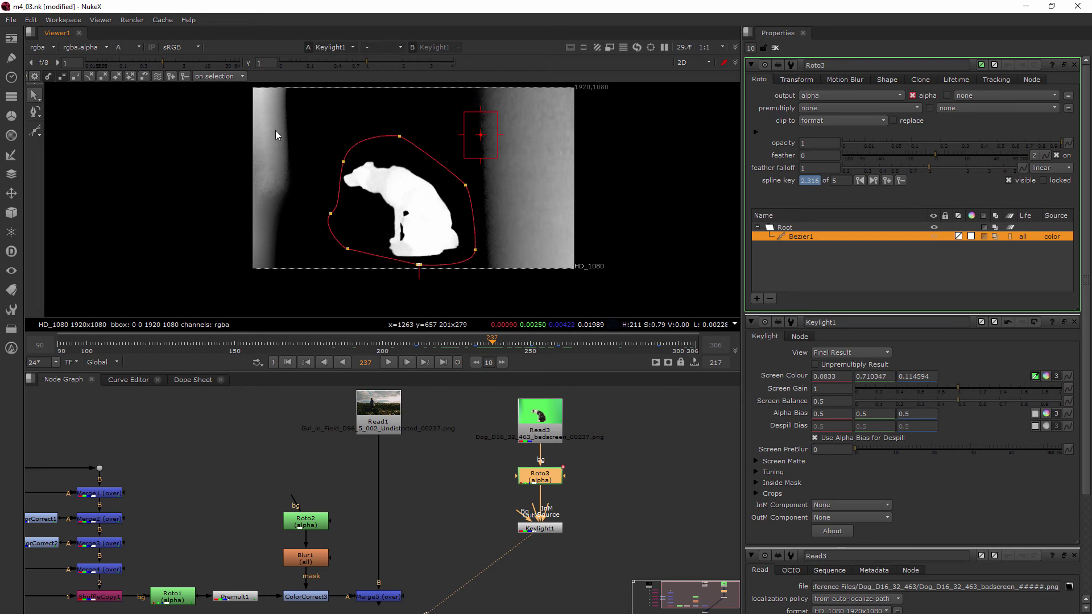
- Toggle the Viewer between alpha and colour, ending on the dog's RGB key
key("a")
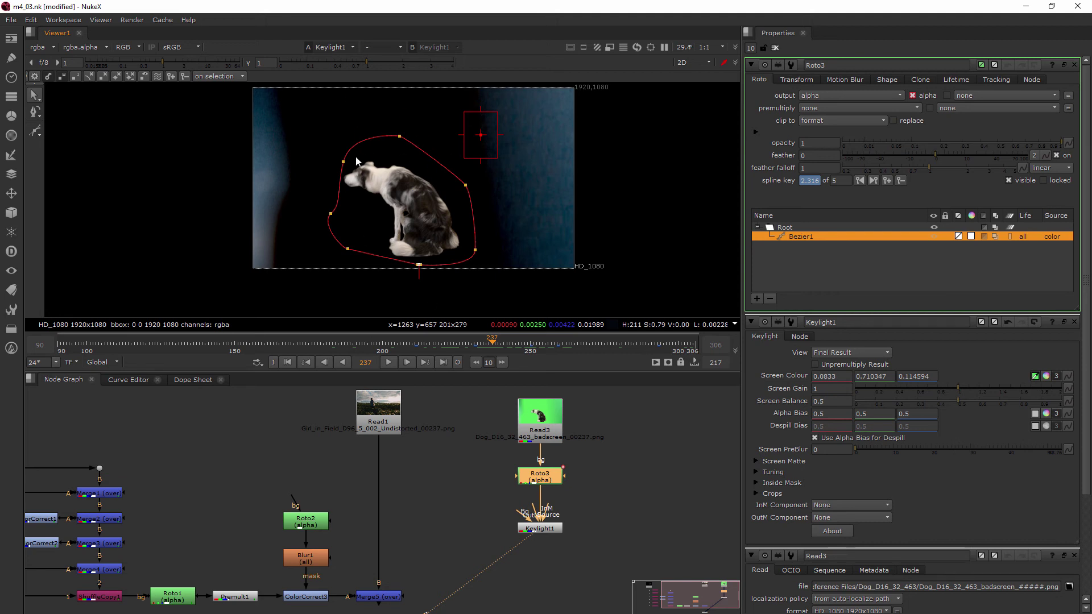
key("a")
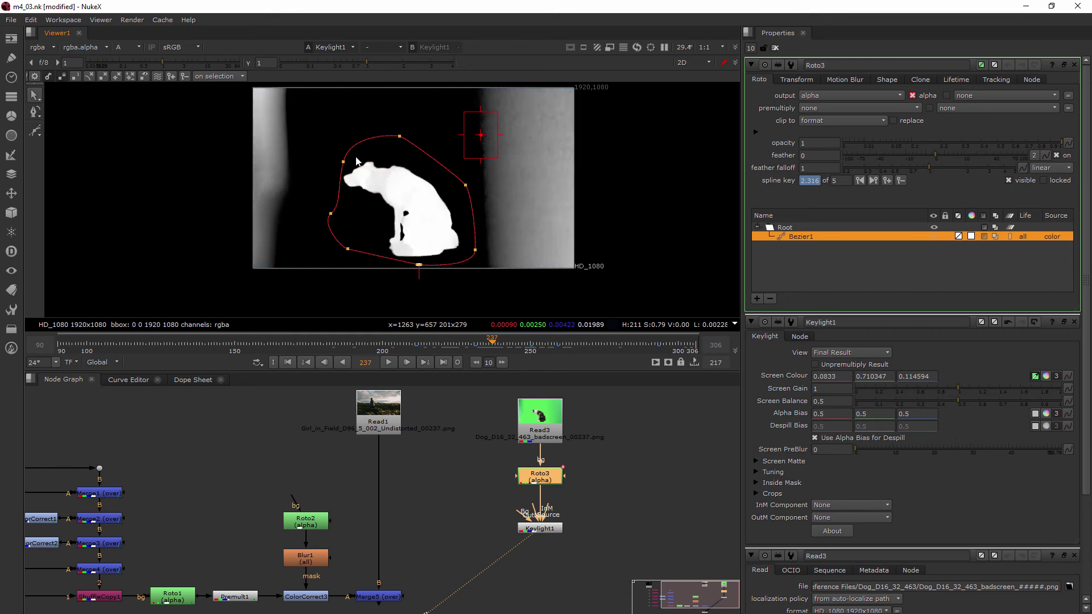
key("a")
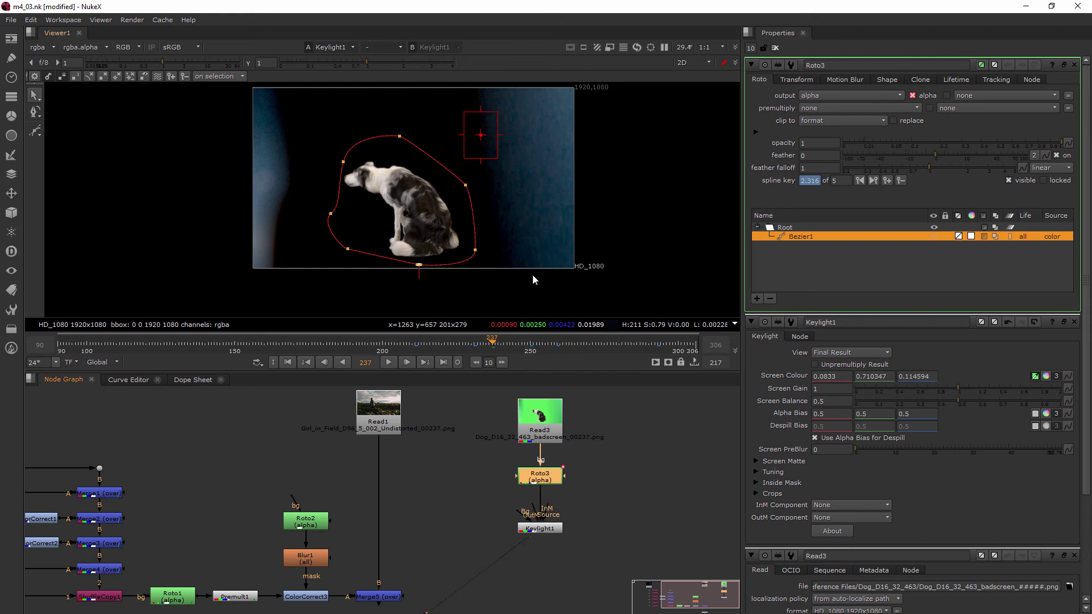
- Connect Roto3 to Keylight1's OutM input, keeping Read3 on Source
left_click_drag(526, 505, 465, 496)
left_click_drag(539, 476, 595, 485)
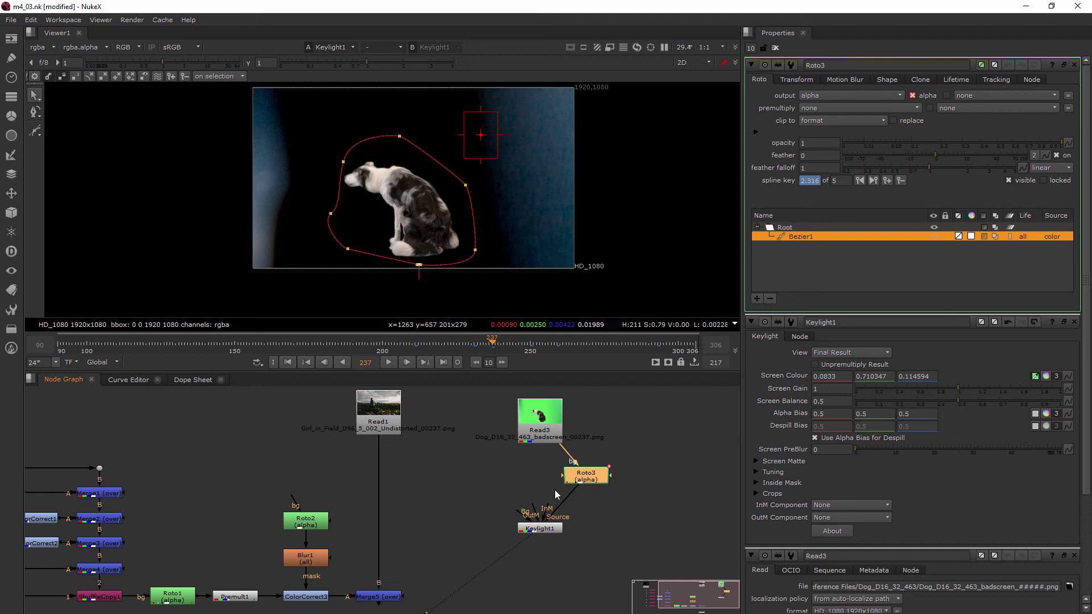
mouse_move(535, 509)
left_mouse_down()
mouse_move(577, 512)
mouse_move(581, 501)
mouse_move(540, 471)
left_mouse_up()
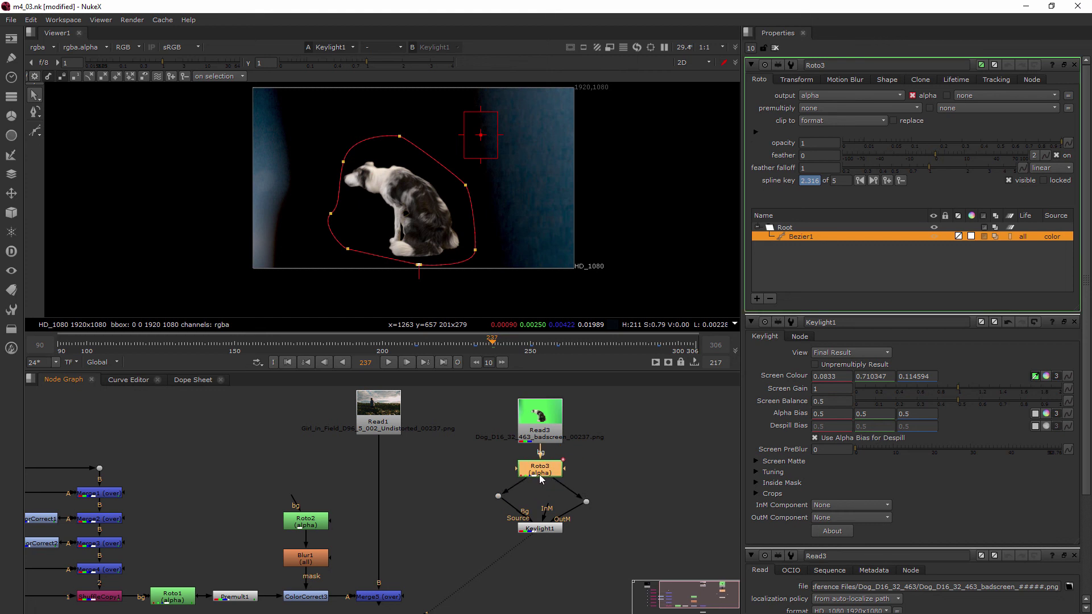
mouse_move(519, 516)
left_mouse_down()
mouse_move(460, 497)
mouse_move(586, 497)
left_mouse_up()
left_click_drag(460, 496, 485, 499)
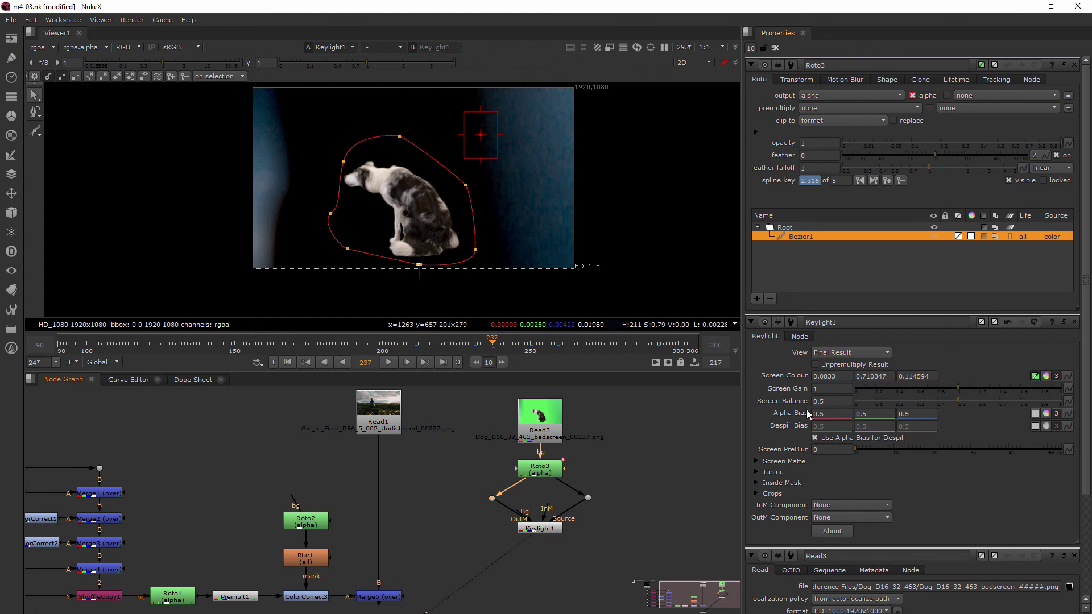
- Close the Roto3 and Read3 panels, set OutM Component to Alpha, and view alpha
left_click(1075, 66)
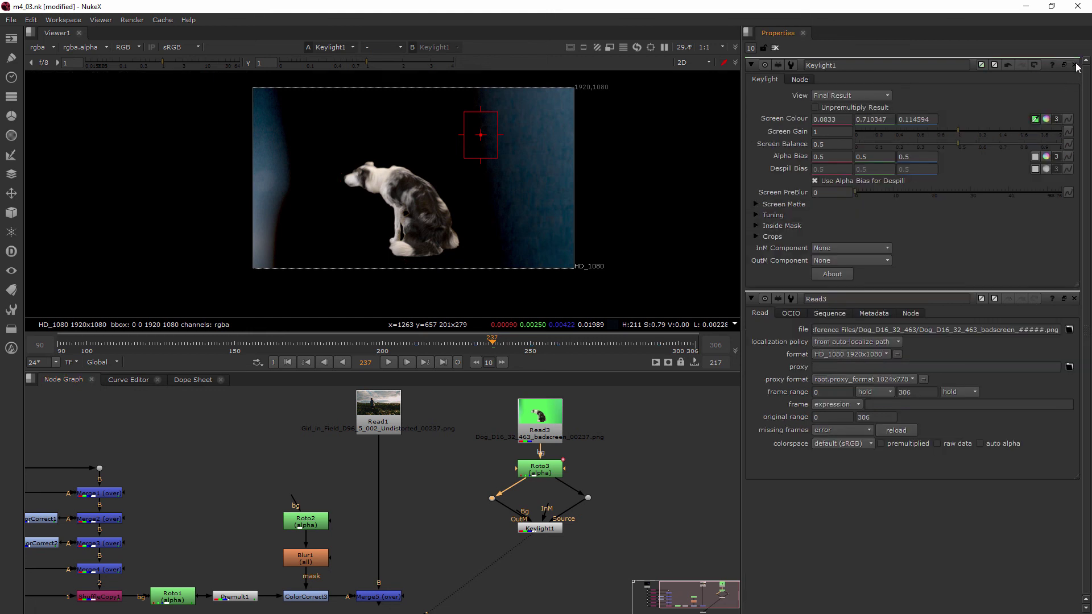
left_click(1073, 299)
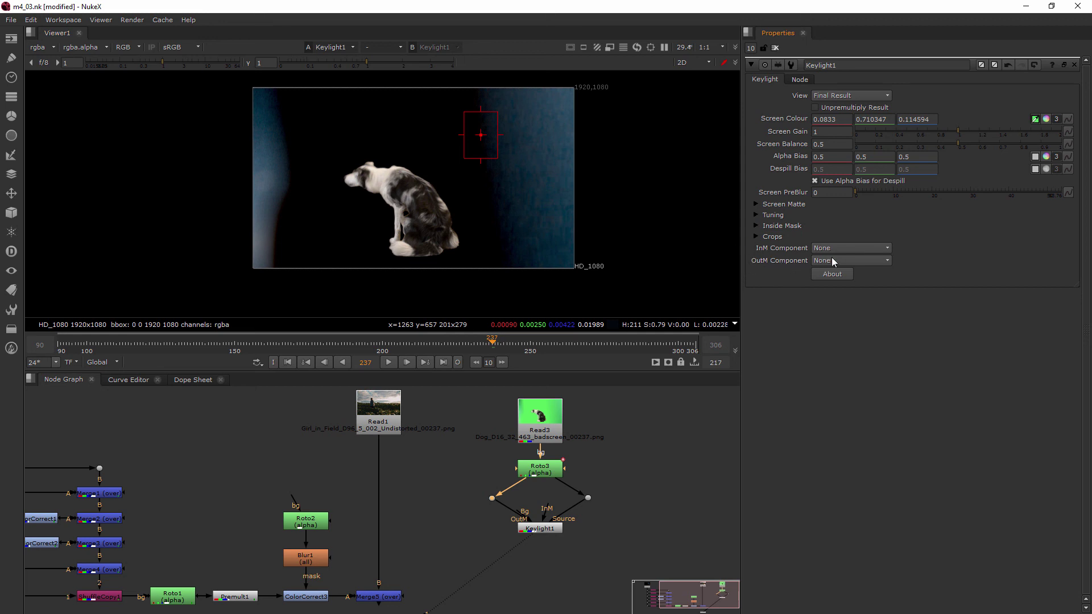
left_click(866, 260)
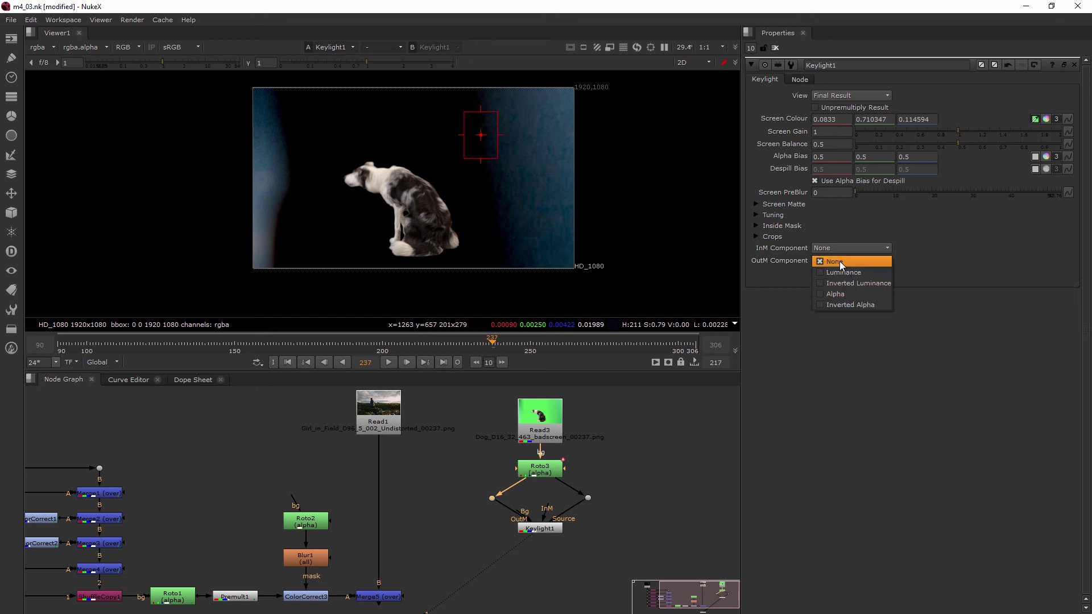
left_click(835, 293)
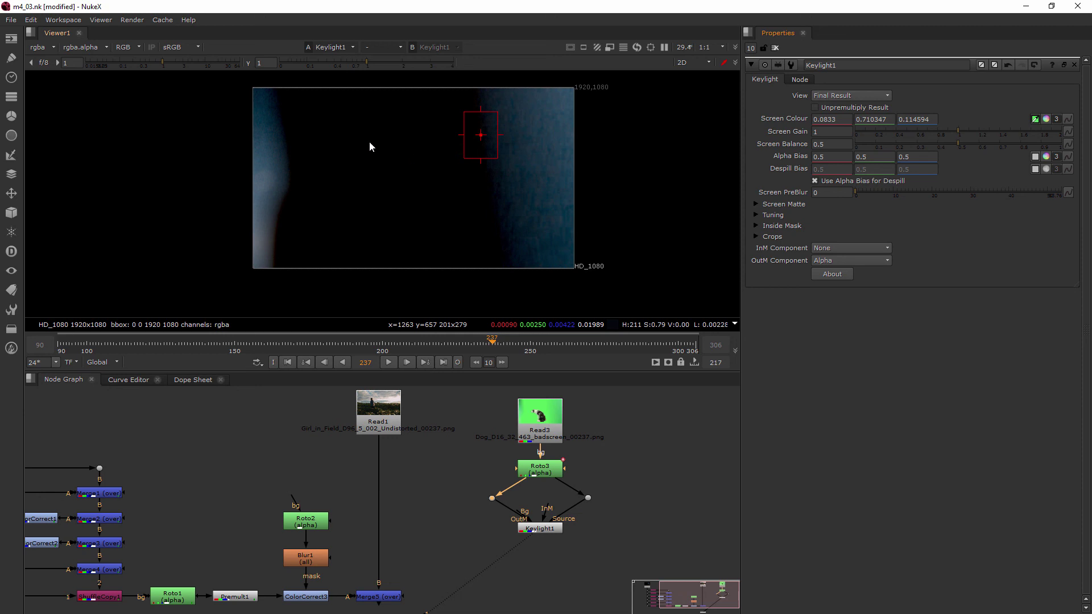
key("a")
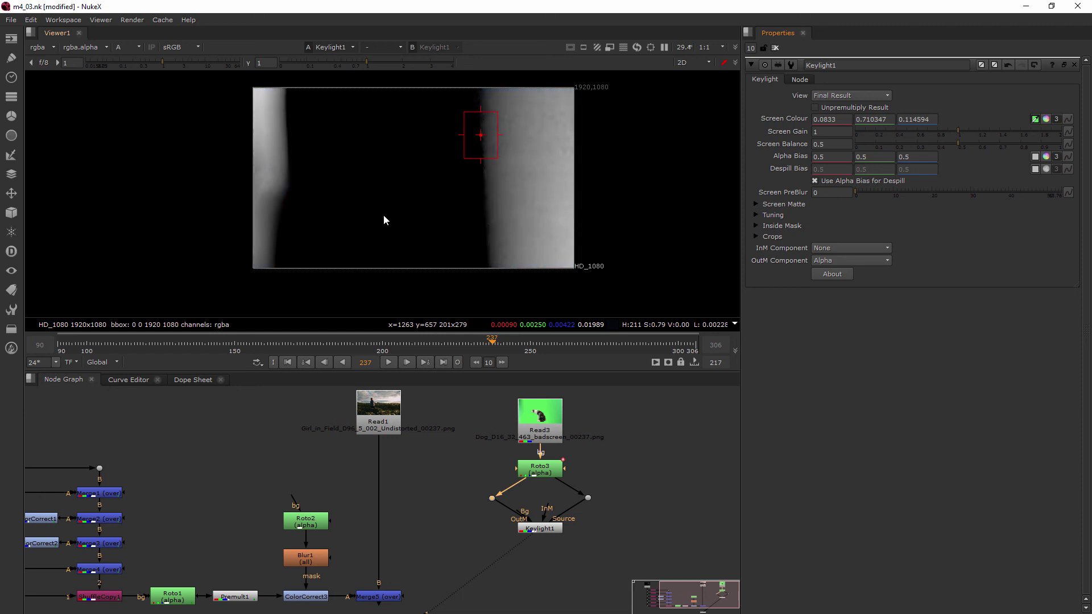
- Reset OutM Component to None and browse the InM Component options
left_click(851, 261)
left_click(836, 228)
left_click(863, 247)
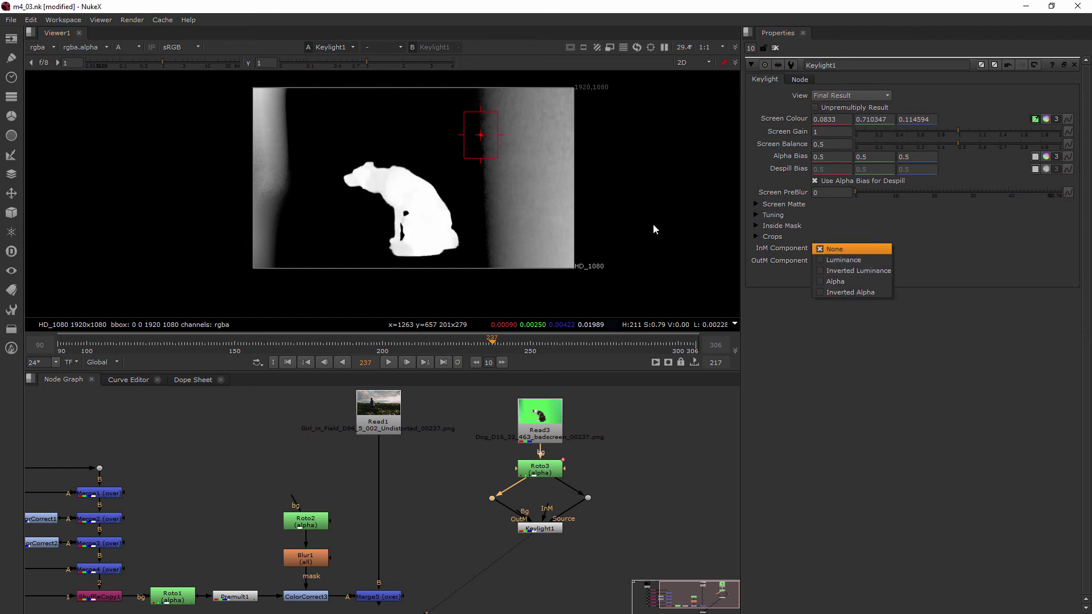
key("Up")
key("Up")
key("Up")
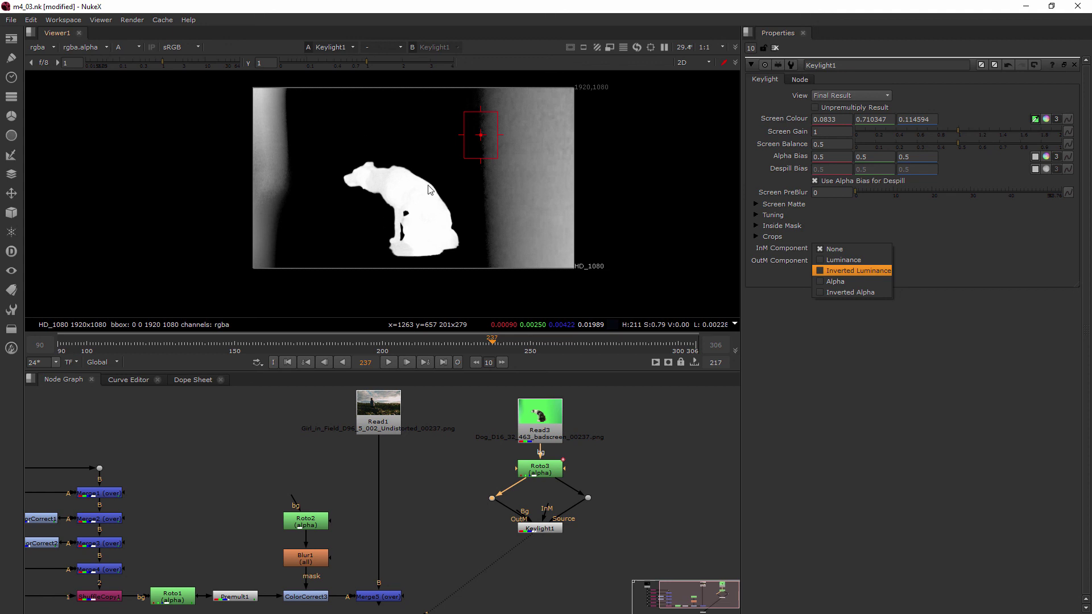
- Return InM Component to None and set OutM Component to Inverted Alpha
left_click(852, 293)
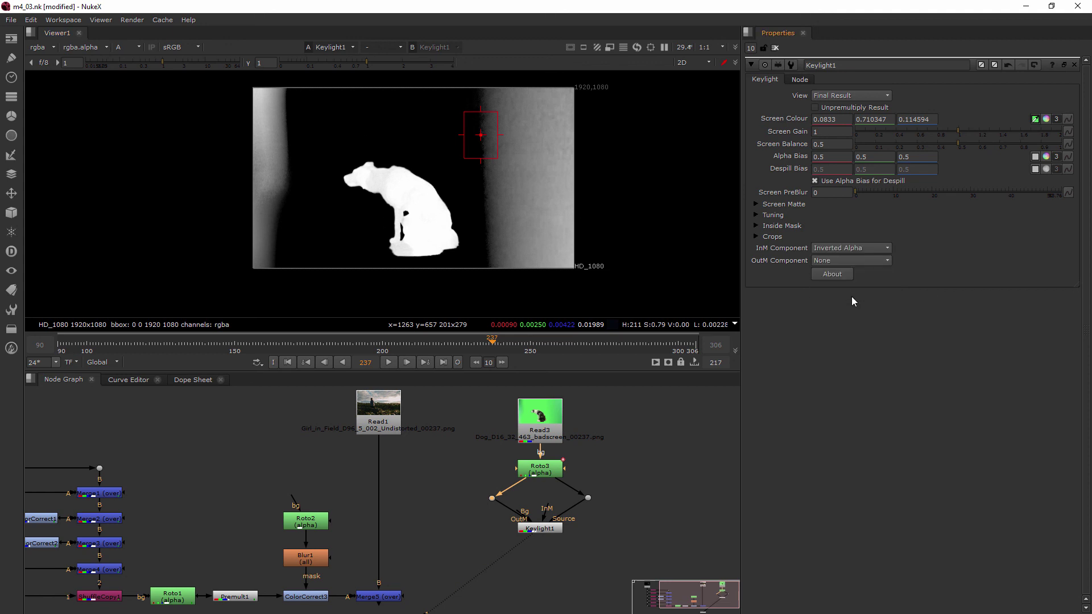
left_click(846, 247)
left_click(846, 204)
left_click(835, 262)
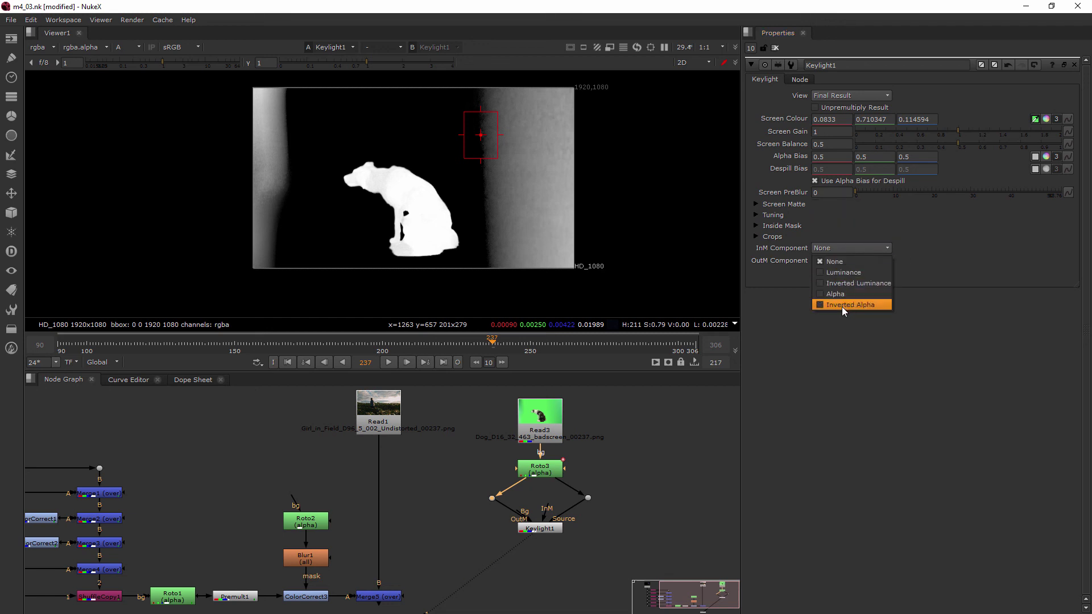
left_click(851, 305)
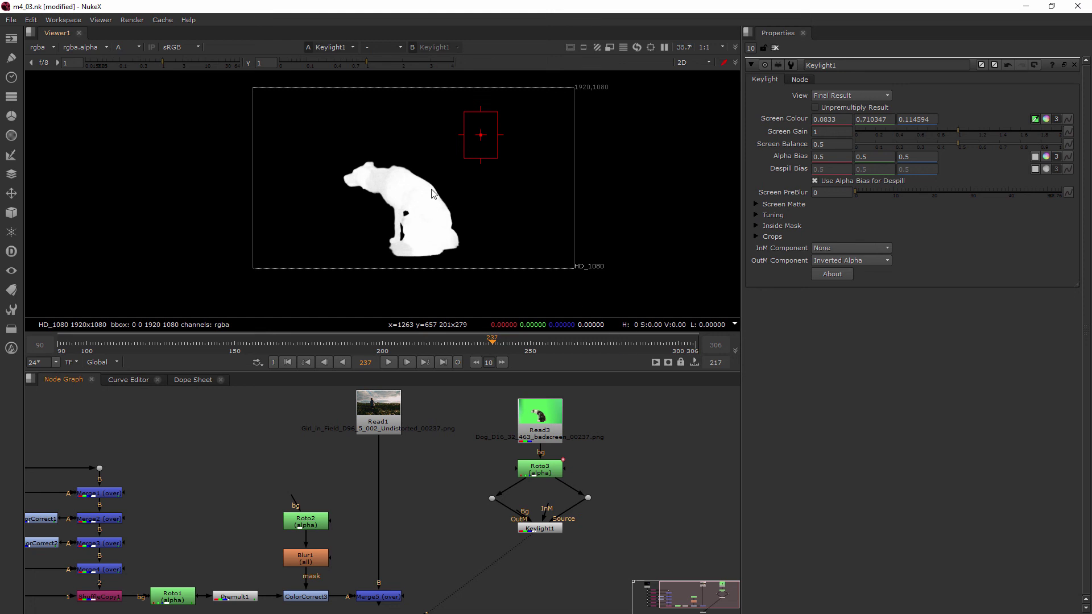
scroll(435, 196, "up", 3)
scroll(375, 213, "up", 2)
scroll(368, 248, "up", 2)
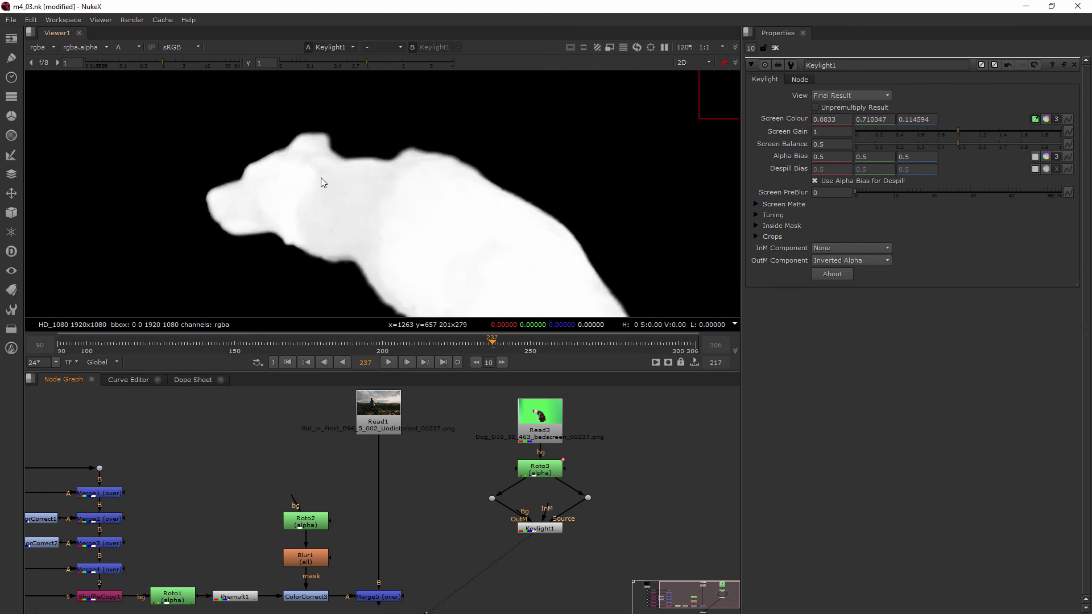
scroll(321, 178, "up", 1)
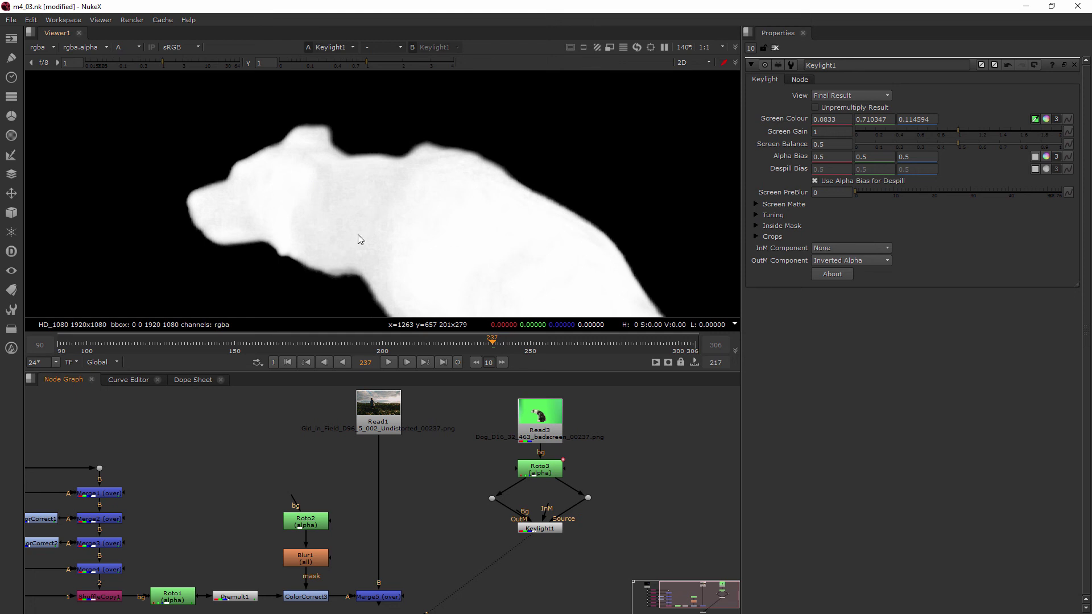
scroll(357, 235, "up", 2)
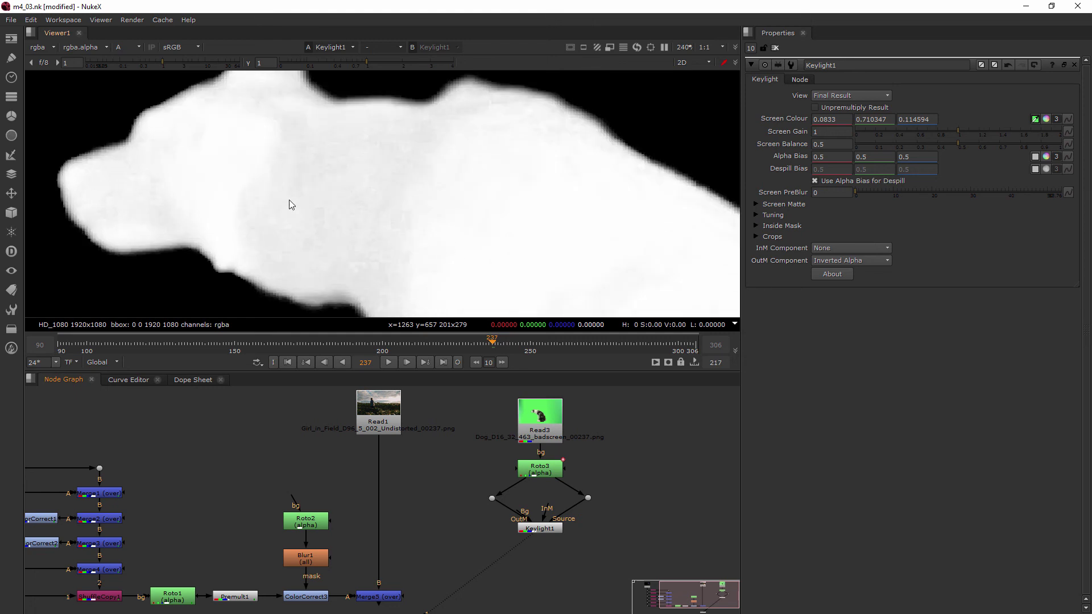